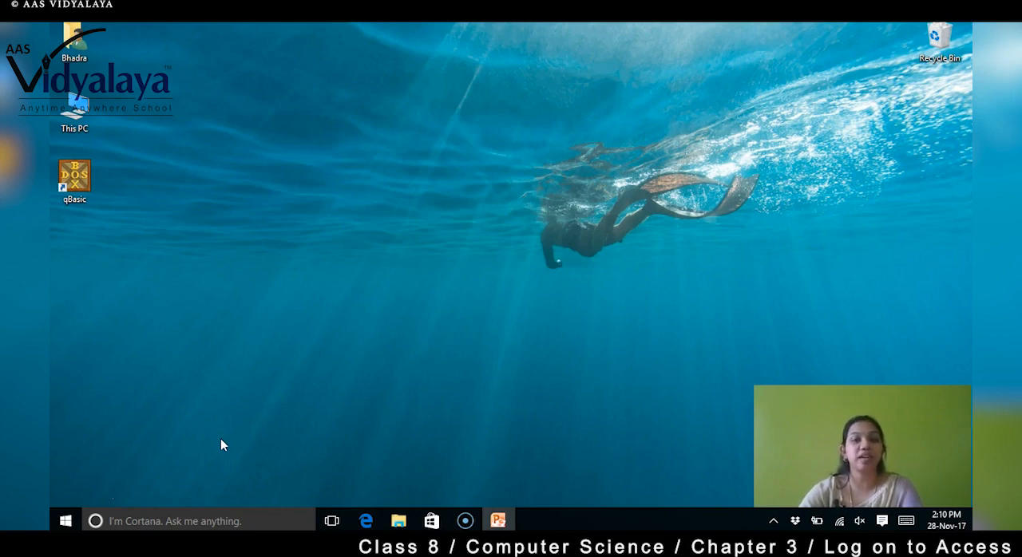
- Search the computer for "acc" and launch Microsoft Access 2010
{"action": "left_click", "coordinate": [170, 520]}
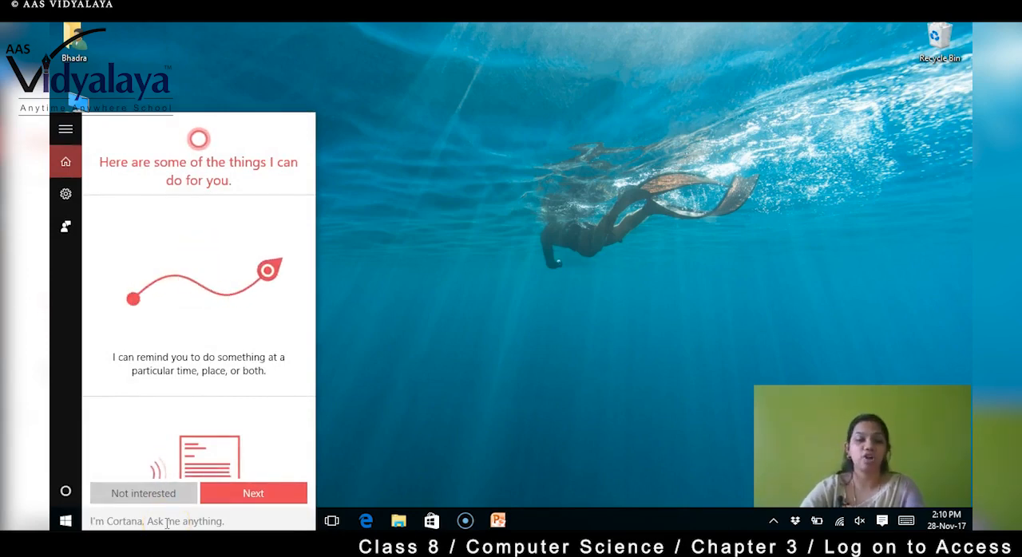
{"action": "type", "text": "a"}
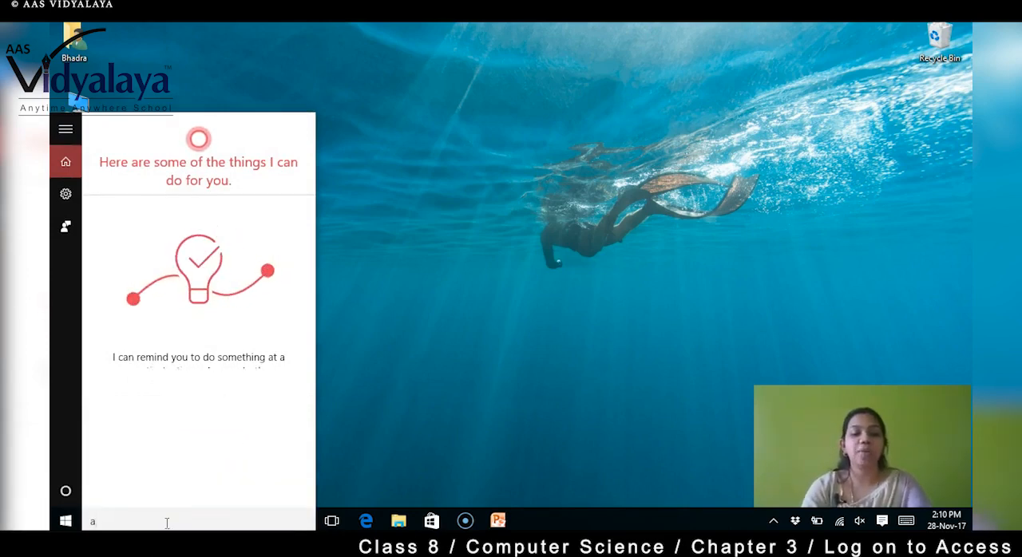
{"action": "type", "text": "cc"}
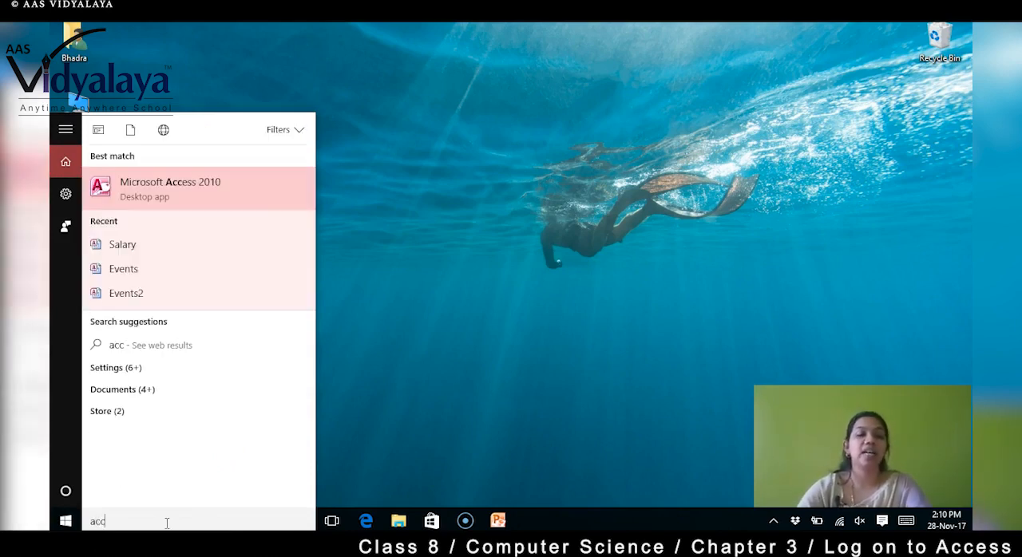
{"action": "left_click", "coordinate": [191, 189]}
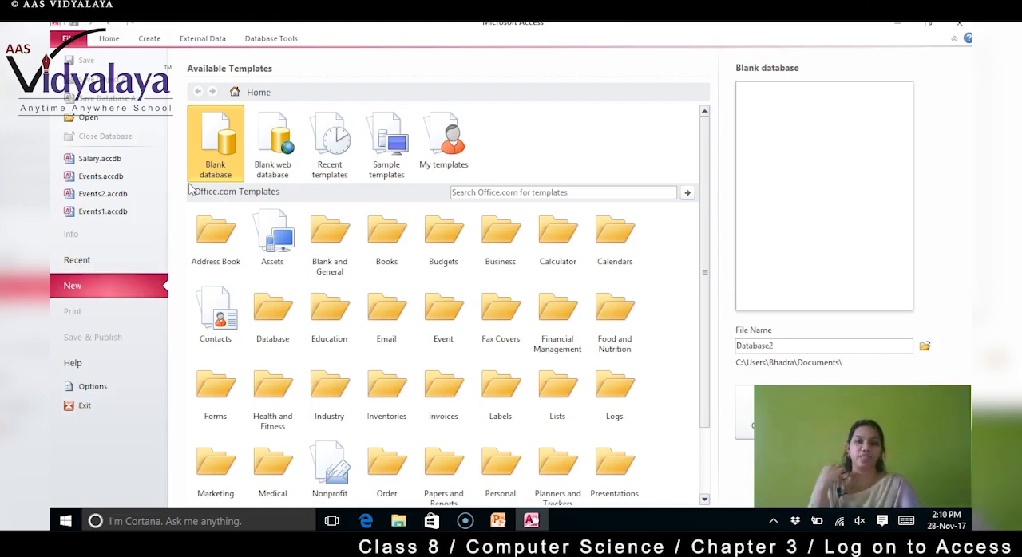
{"action": "left_click", "coordinate": [109, 39]}
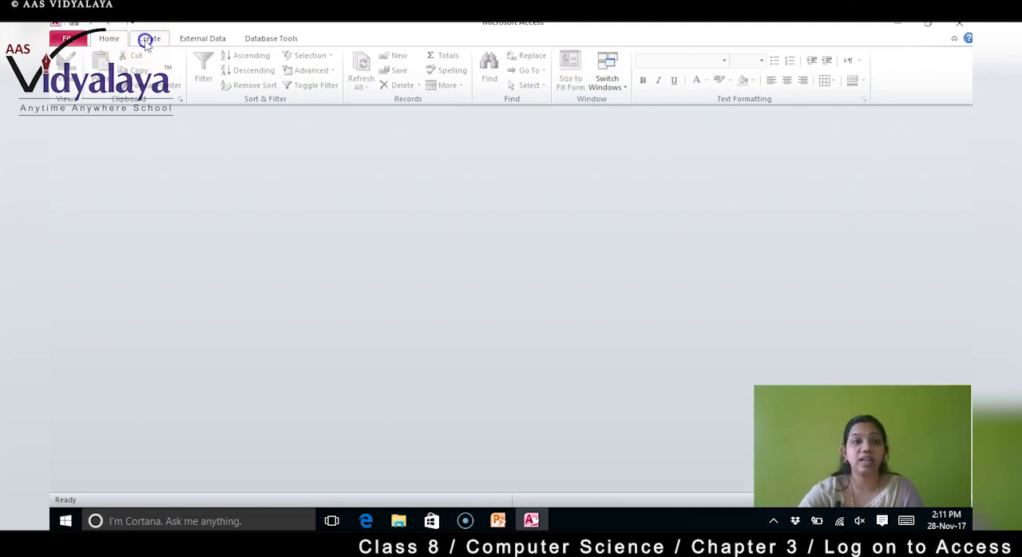
{"action": "left_click", "coordinate": [147, 42]}
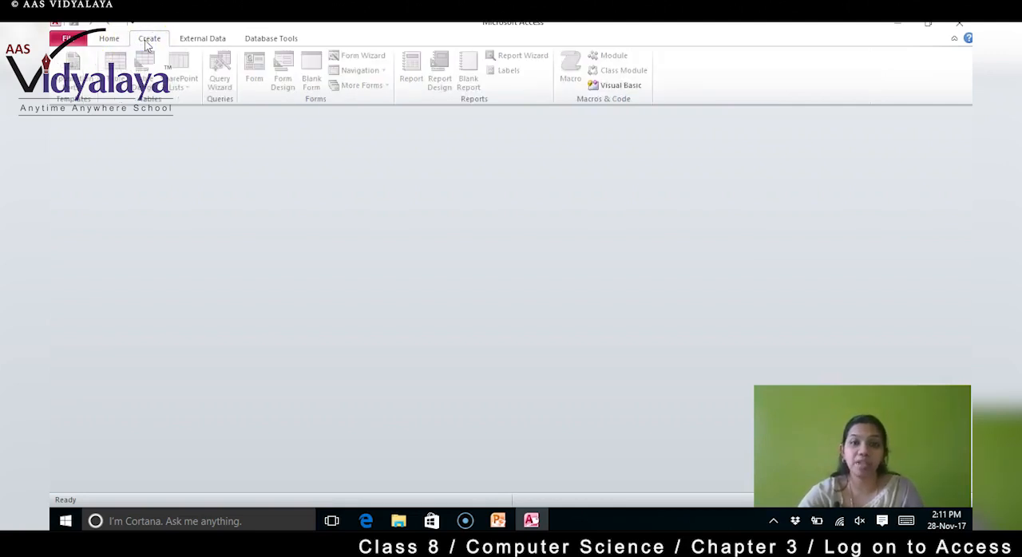
{"action": "left_click", "coordinate": [203, 39]}
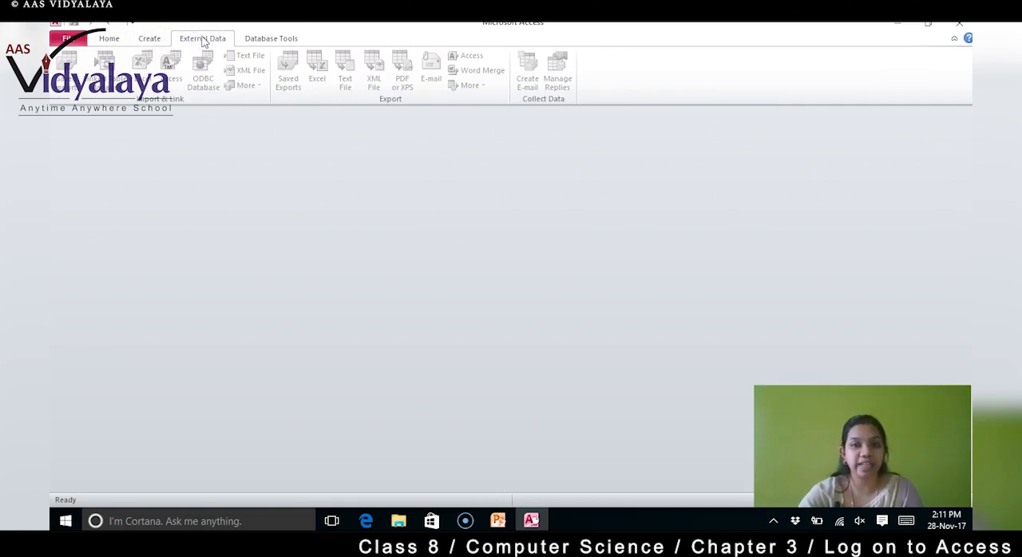
{"action": "left_click", "coordinate": [276, 41]}
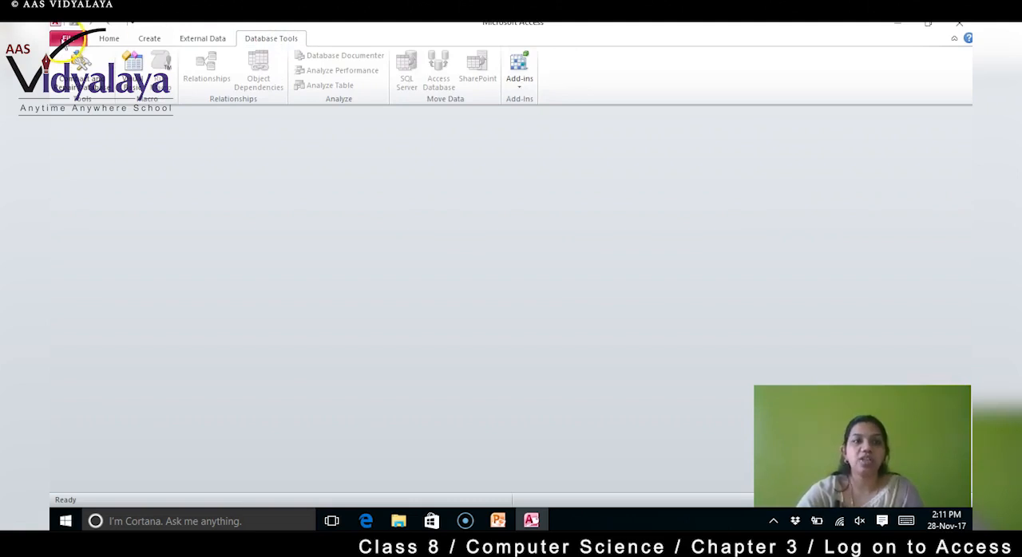
{"action": "left_click", "coordinate": [67, 40]}
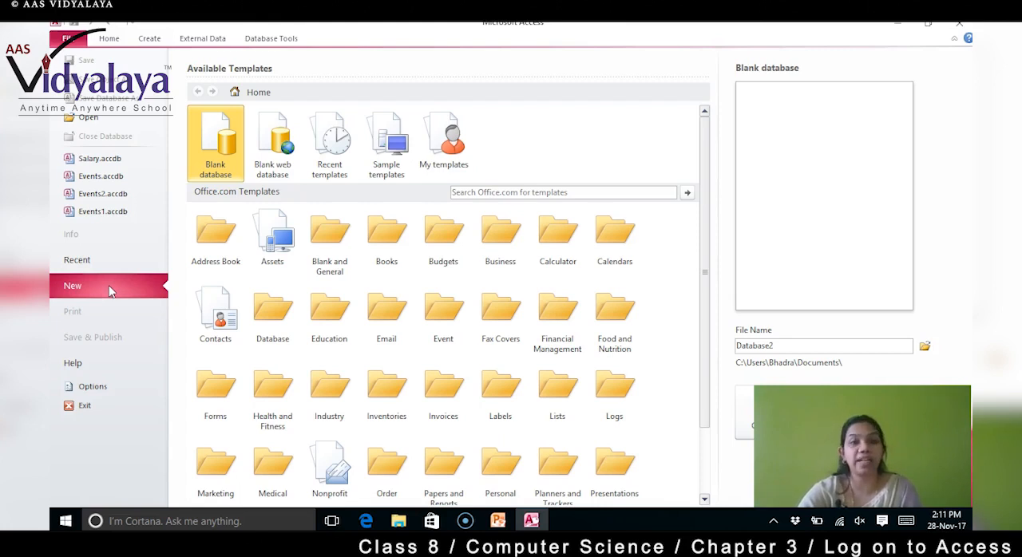
- Choose the blank database template and set the new file's name to Db1
{"action": "left_click", "coordinate": [223, 150]}
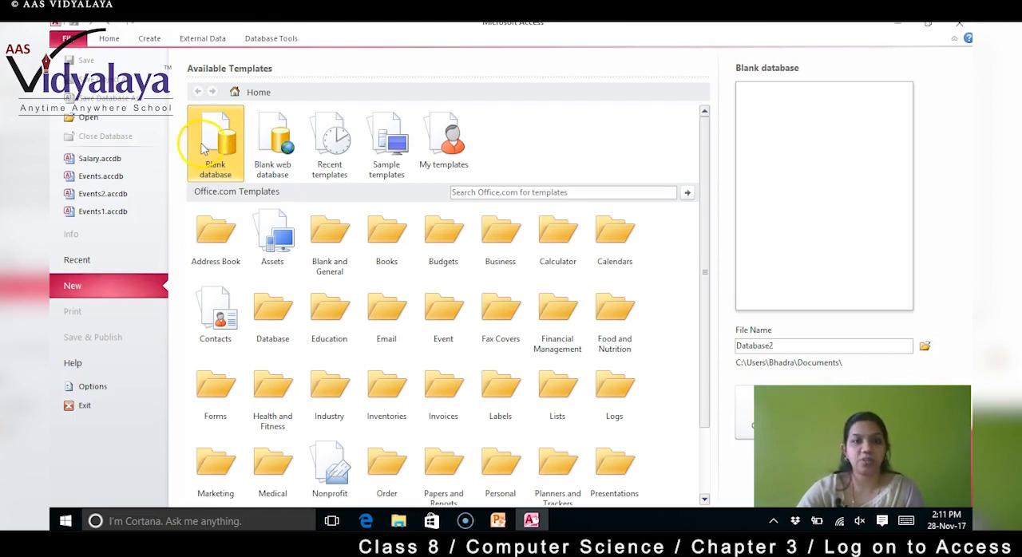
{"action": "double_click", "coordinate": [789, 345]}
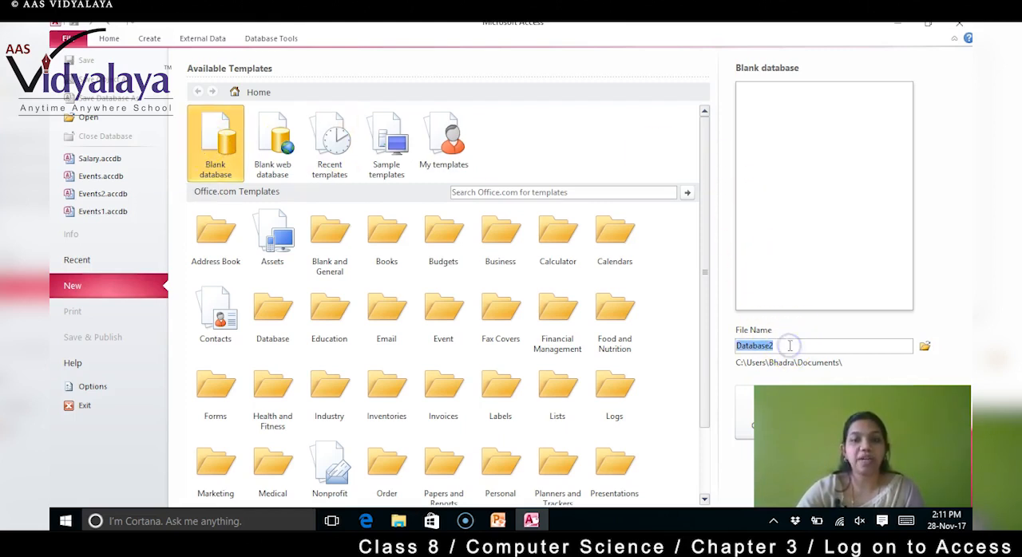
{"action": "left_click", "coordinate": [788, 345]}
{"action": "key", "text": "BackSpace"}
{"action": "key", "text": "BackSpace"}
{"action": "key", "text": "BackSpace"}
{"action": "key", "text": "BackSpace"}
{"action": "key", "text": "BackSpace"}
{"action": "key", "text": "BackSpace"}
{"action": "key", "text": "BackSpace"}
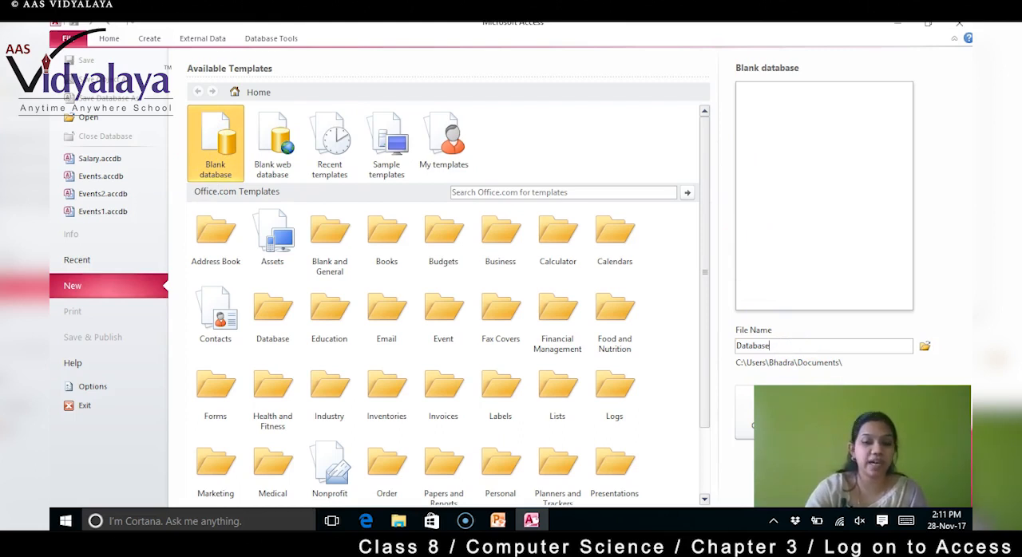
{"action": "key", "text": "BackSpace"}
{"action": "type", "text": "b1"}
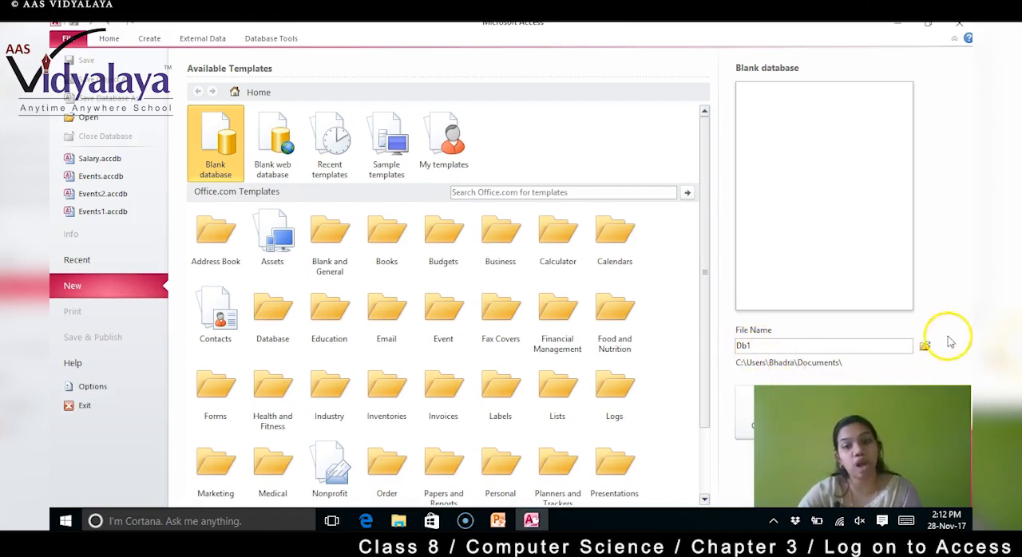
- Confirm the Documents folder as the save location for Db1 and create the database
{"action": "left_click", "coordinate": [925, 348]}
{"action": "left_click", "coordinate": [925, 348]}
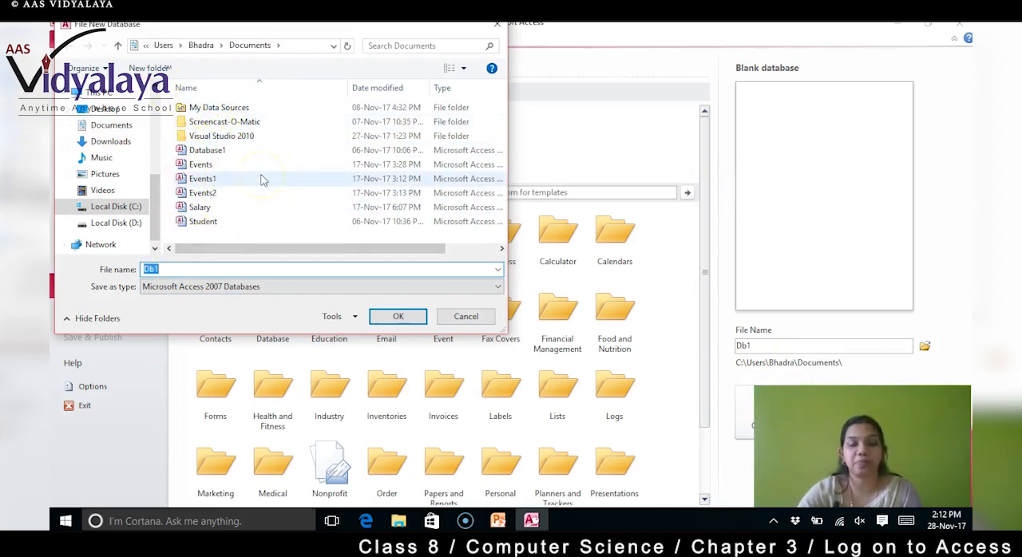
{"action": "left_click", "coordinate": [393, 316]}
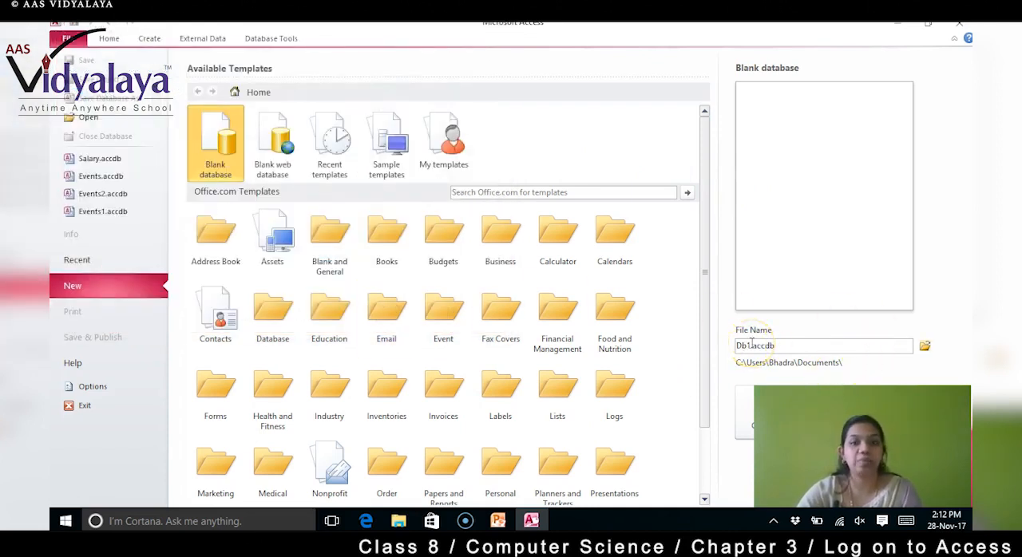
{"action": "left_click", "coordinate": [736, 410]}
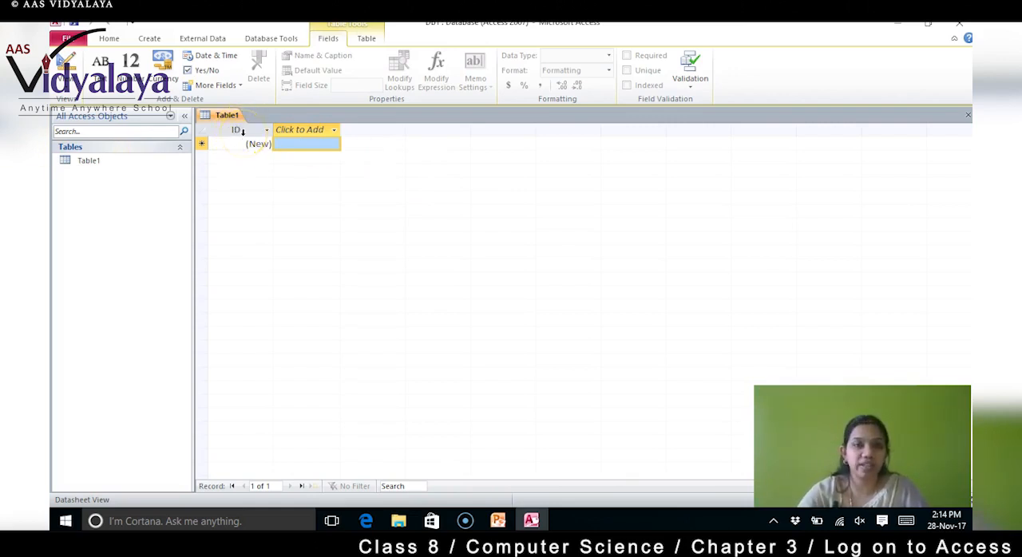
- Add a Text field after the ID column of the new table and name it productname
{"action": "left_click", "coordinate": [321, 131]}
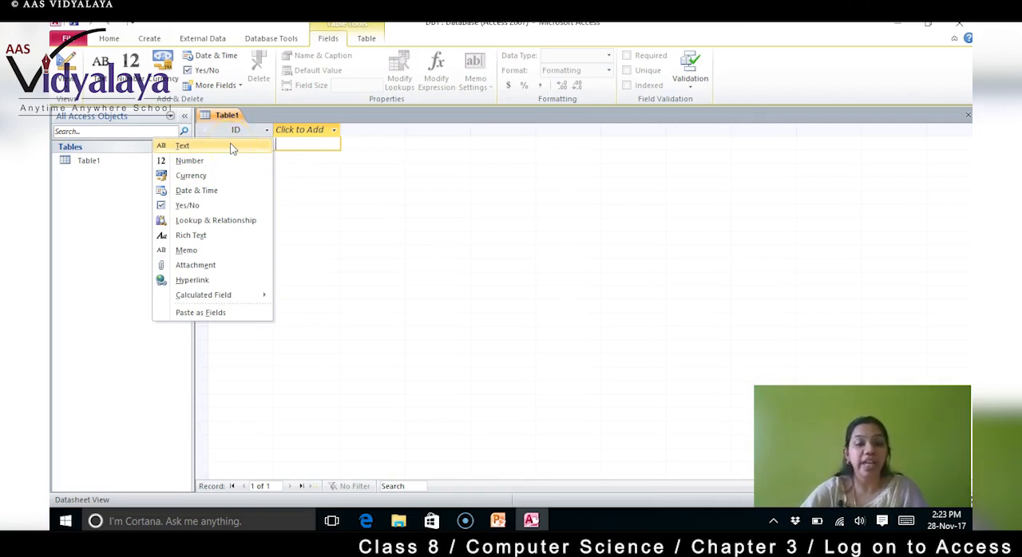
{"action": "left_click", "coordinate": [304, 136]}
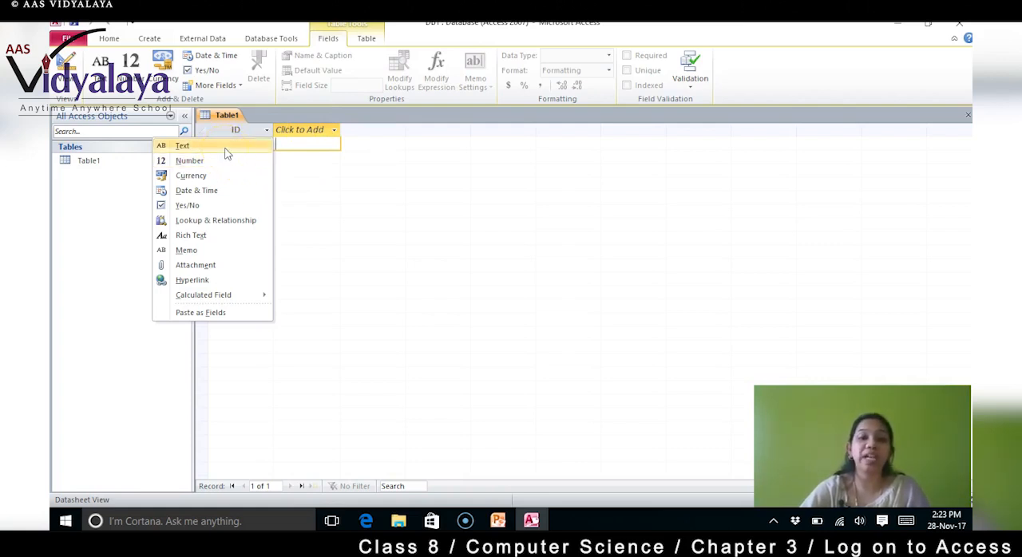
{"action": "left_click", "coordinate": [314, 148]}
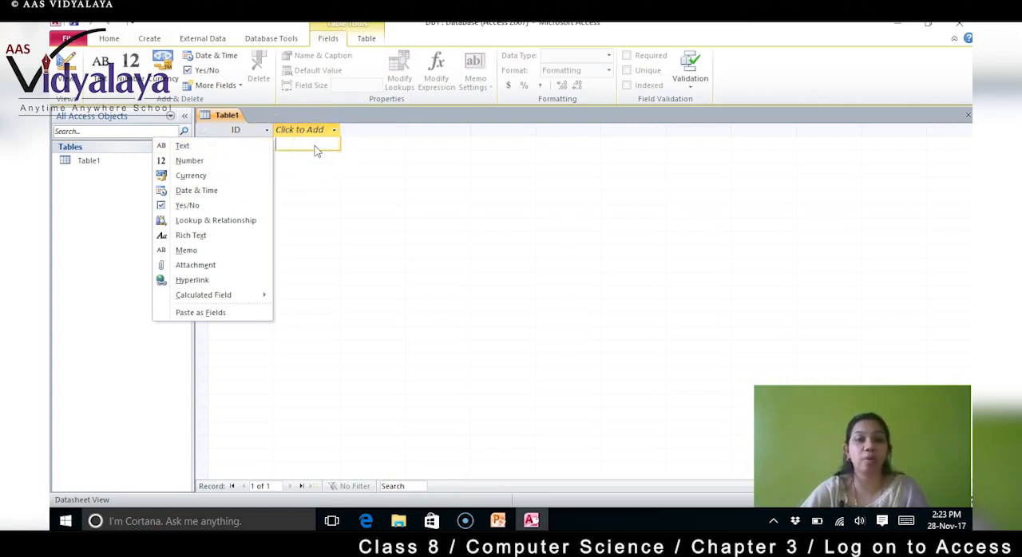
{"action": "left_click", "coordinate": [299, 131]}
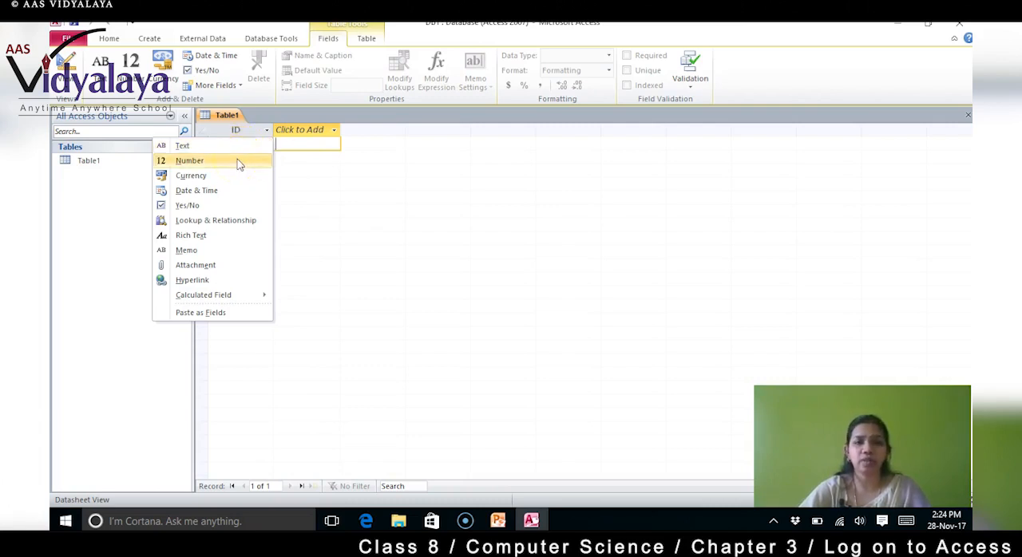
{"action": "left_click", "coordinate": [230, 179]}
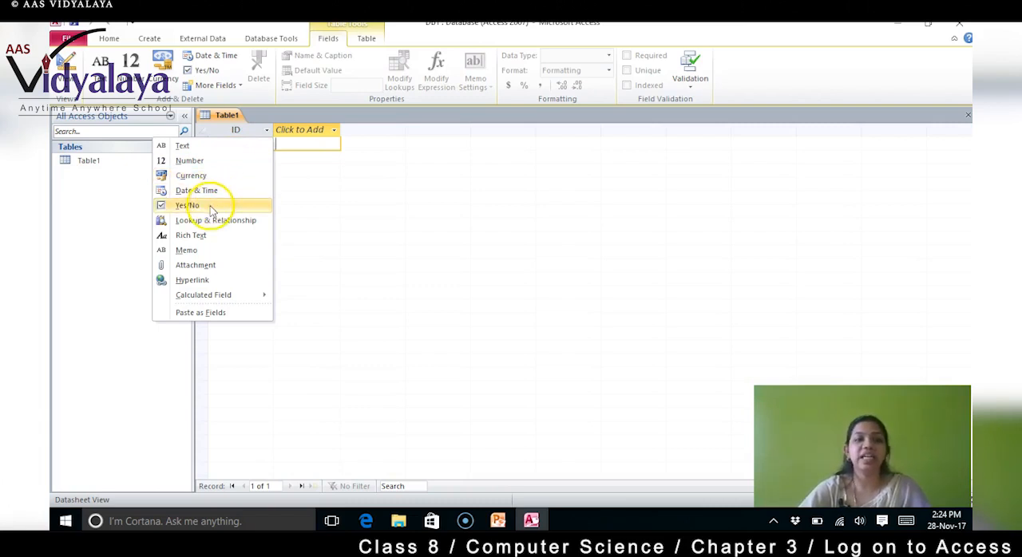
{"action": "left_click", "coordinate": [226, 148]}
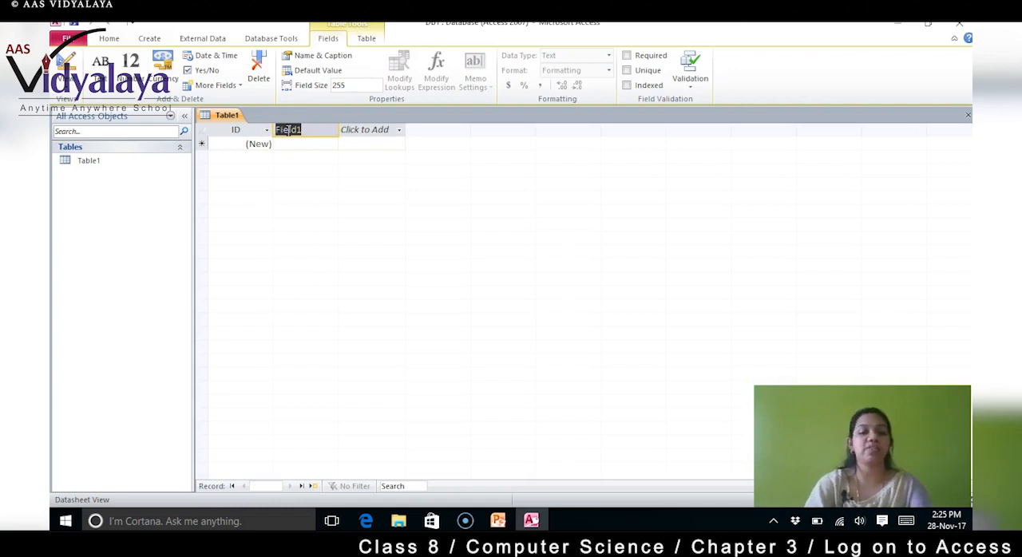
{"action": "type", "text": "Pr"}
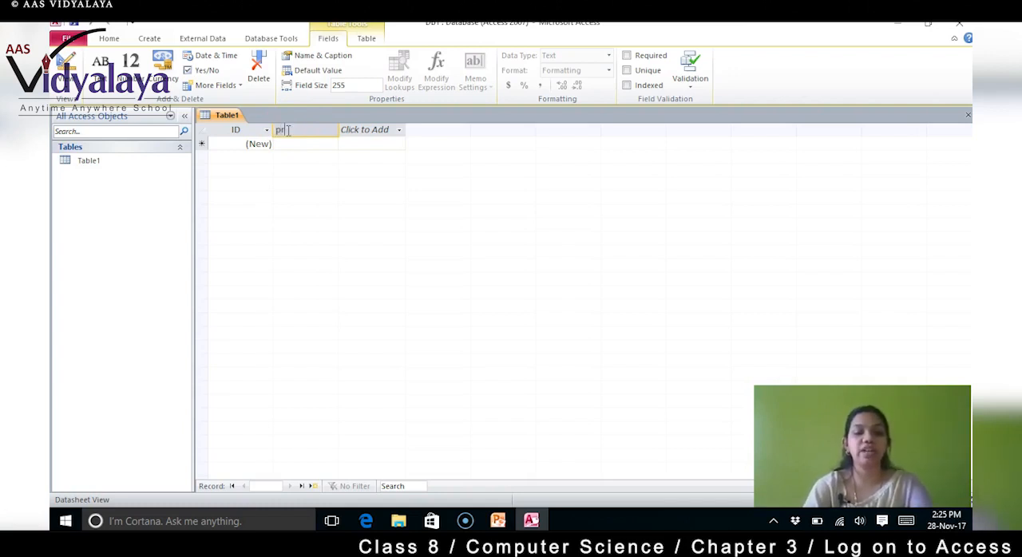
{"action": "type", "text": "oduct"}
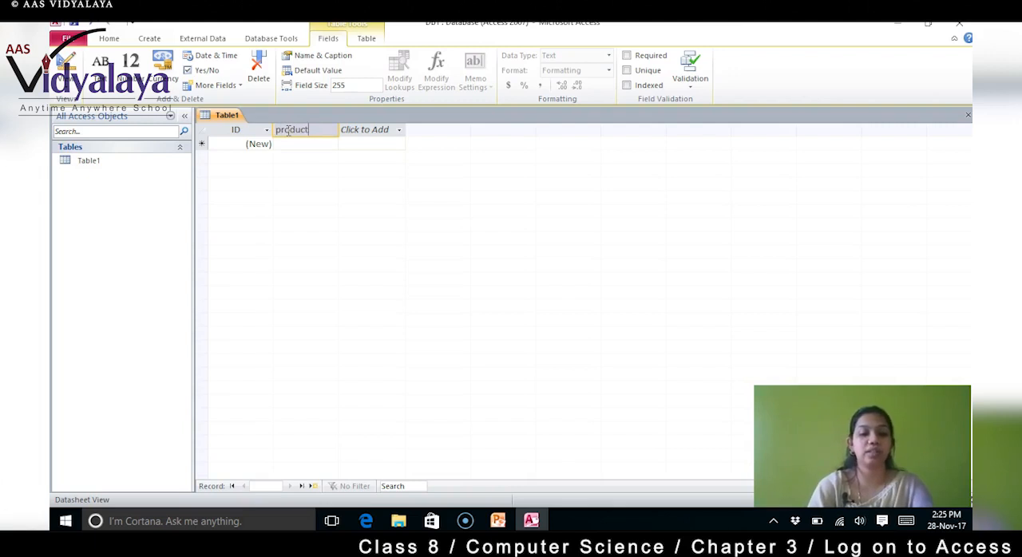
{"action": "type", "text": "name"}
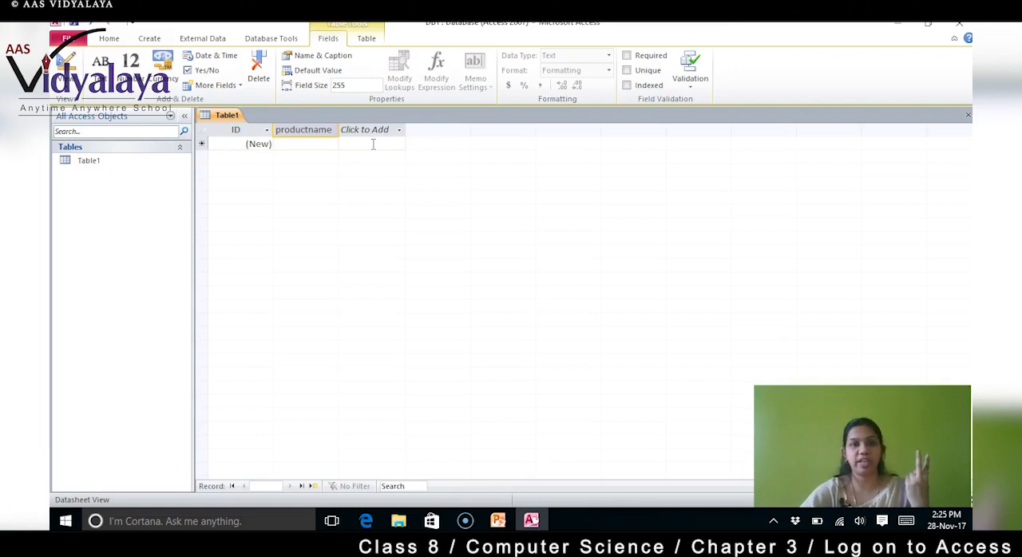
- Add a Currency field after the productname column and name it price
{"action": "left_click", "coordinate": [372, 136]}
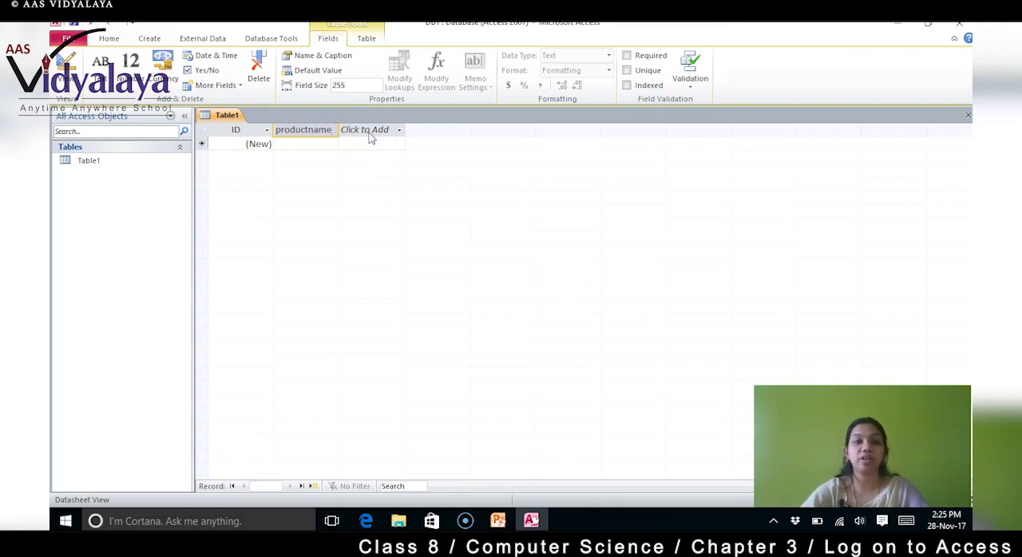
{"action": "left_click", "coordinate": [370, 134]}
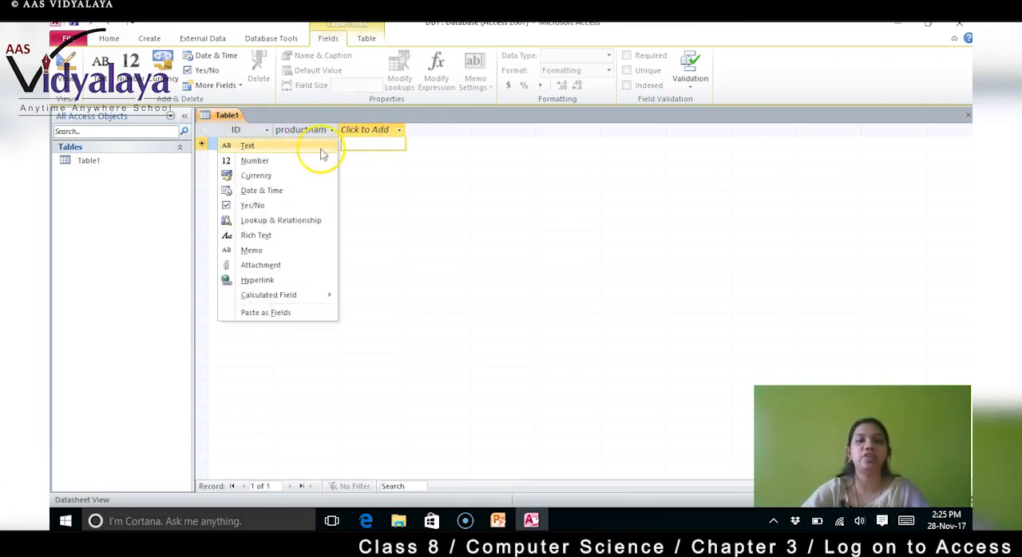
{"action": "left_click", "coordinate": [279, 181]}
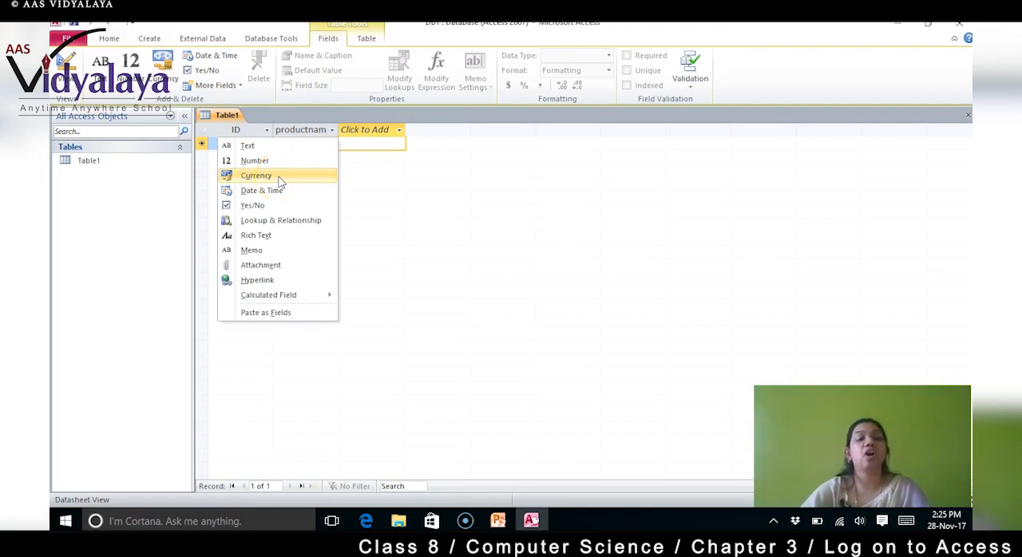
{"action": "left_click", "coordinate": [280, 180]}
{"action": "left_click", "coordinate": [354, 130]}
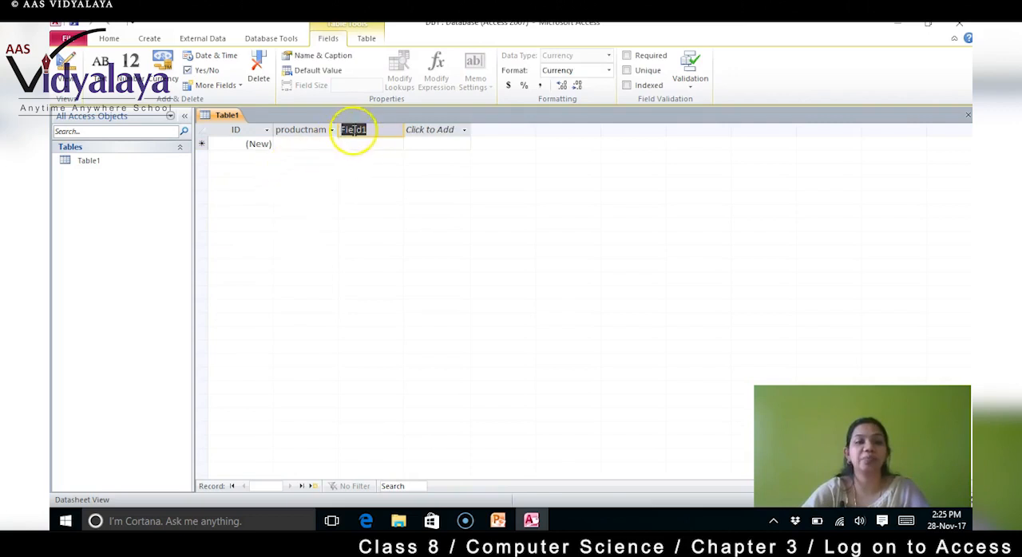
{"action": "type", "text": "price"}
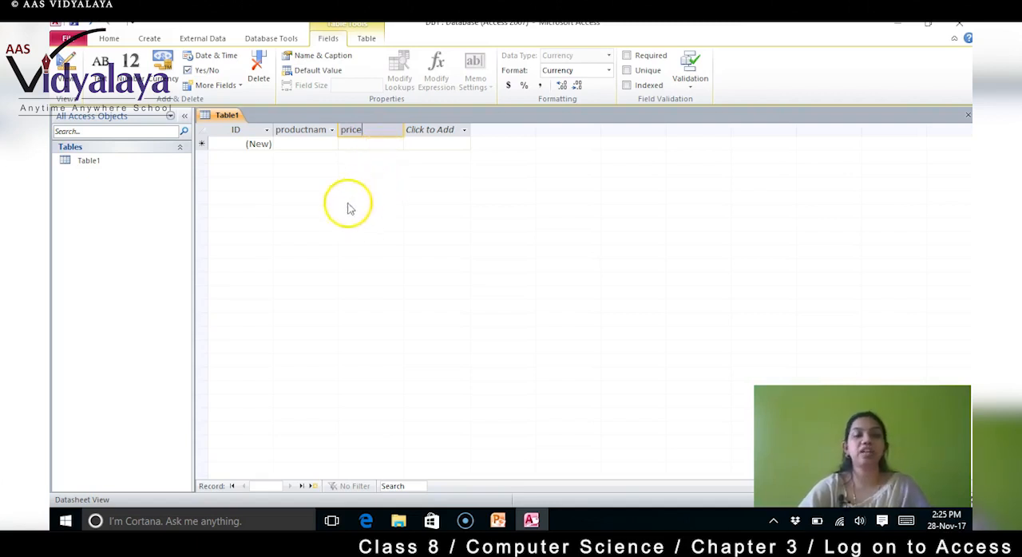
- Save the new table under the name Bill
{"action": "double_click", "coordinate": [92, 164]}
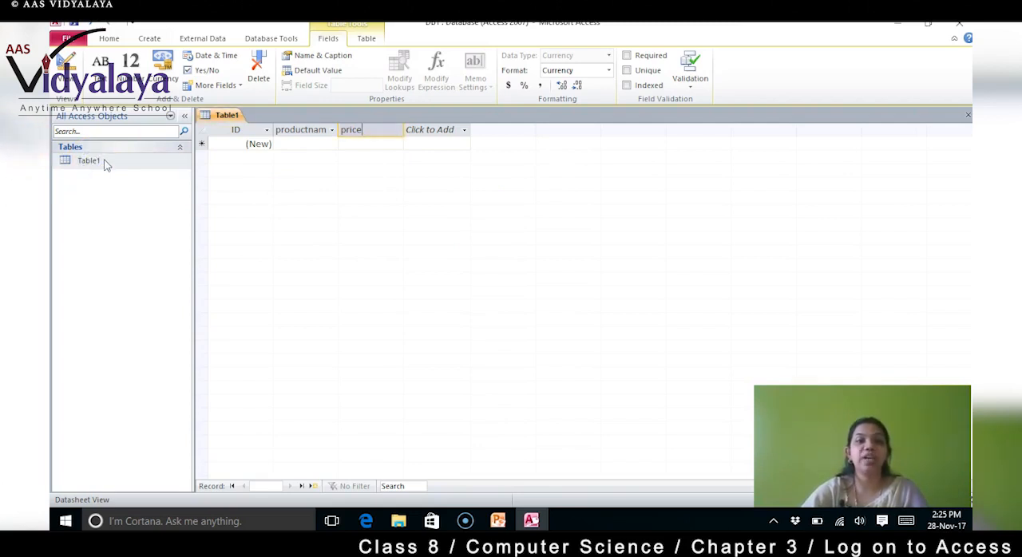
{"action": "double_click", "coordinate": [104, 163]}
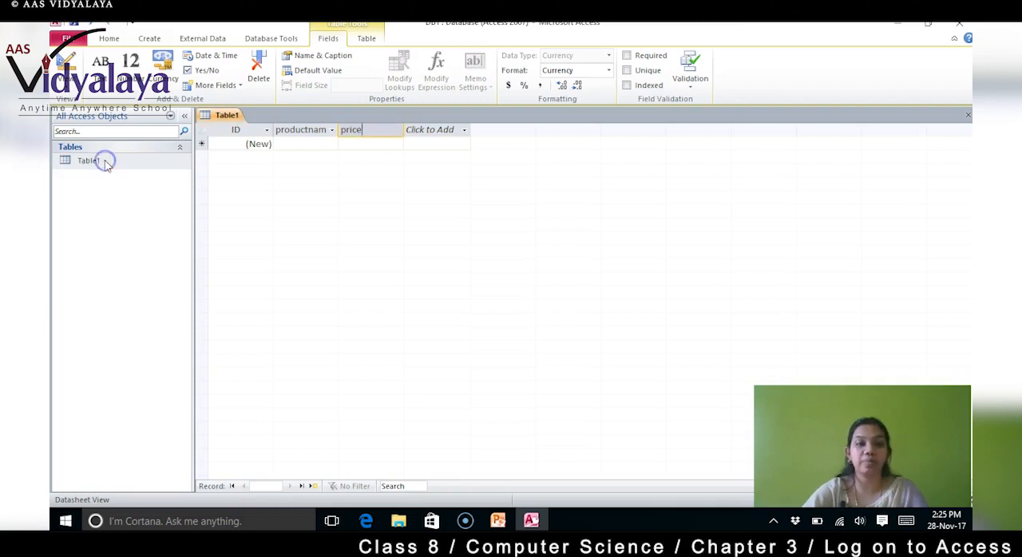
{"action": "left_click", "coordinate": [72, 24]}
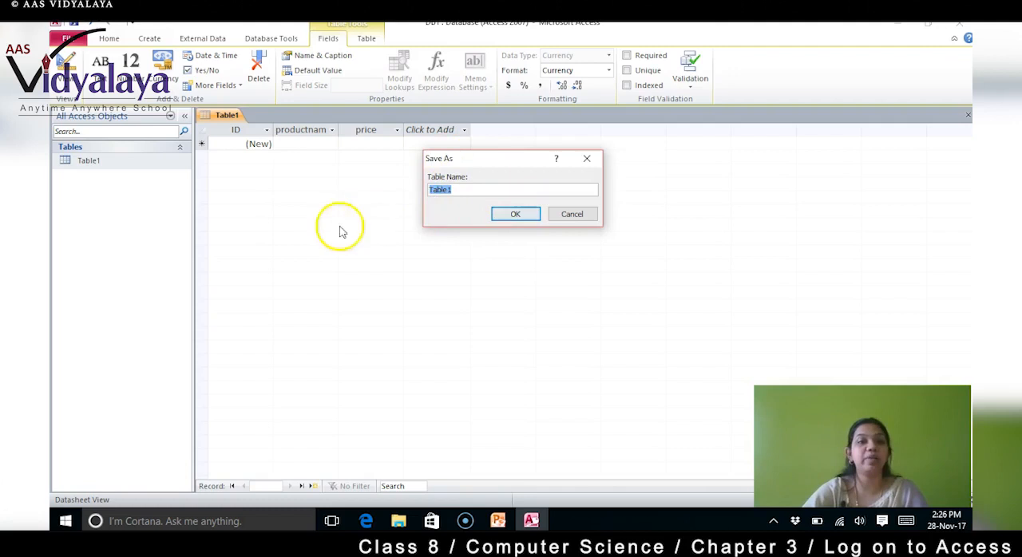
{"action": "type", "text": "Bill"}
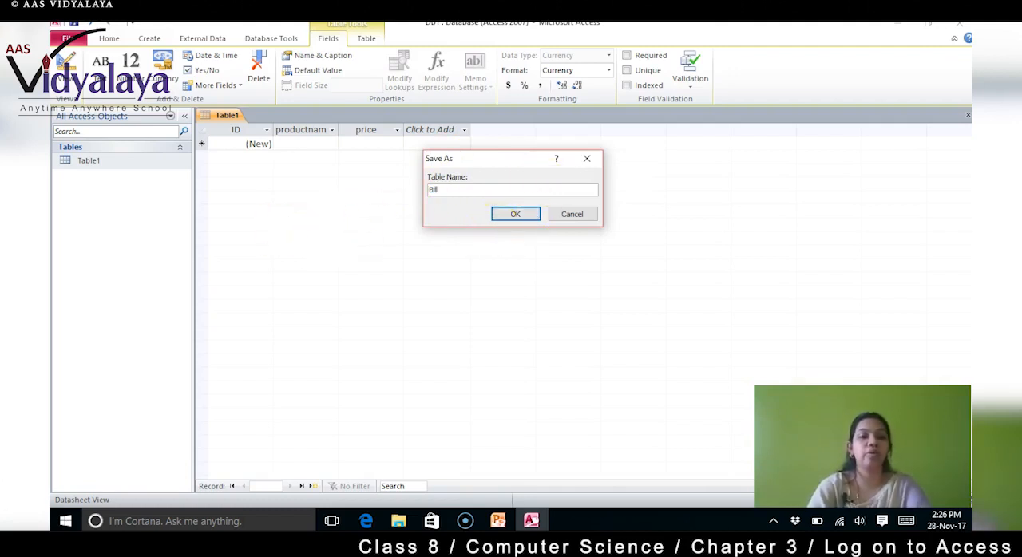
{"action": "left_click", "coordinate": [515, 214]}
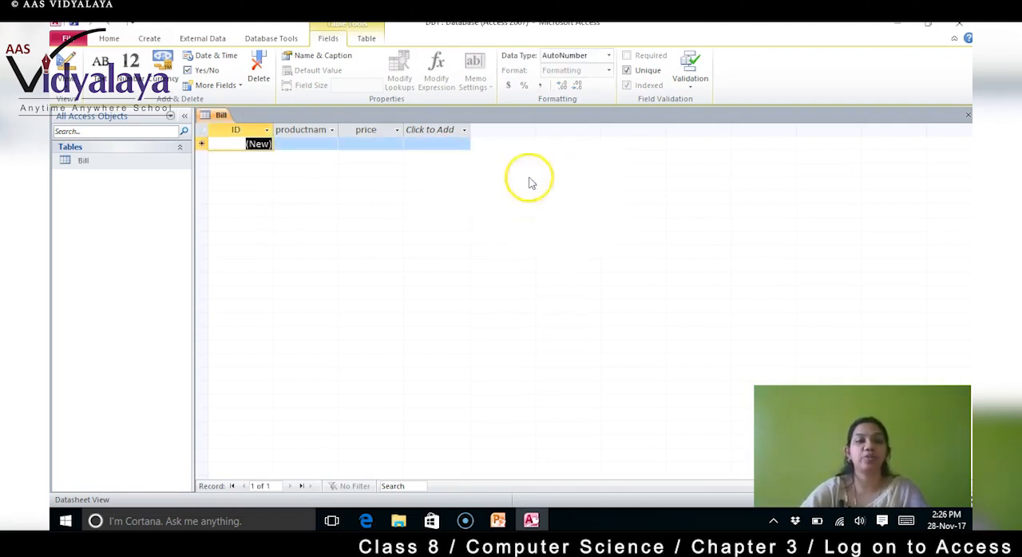